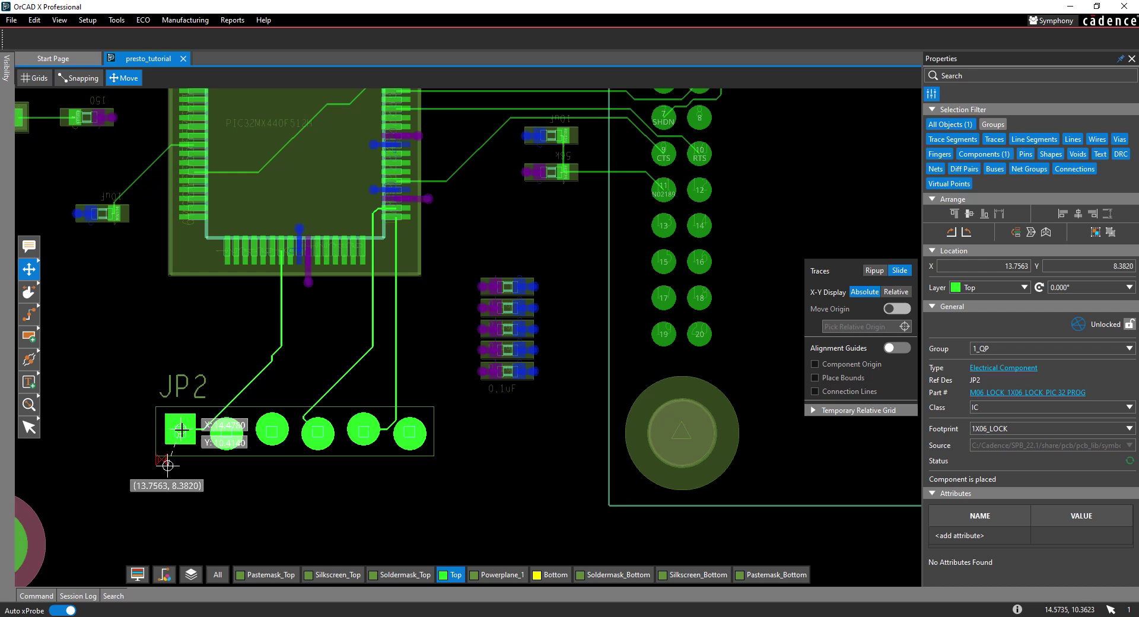
- Enable Alignment Guides and Place Bounds, then cancel the JP2 move and zoom to fit
left_click(904, 348)
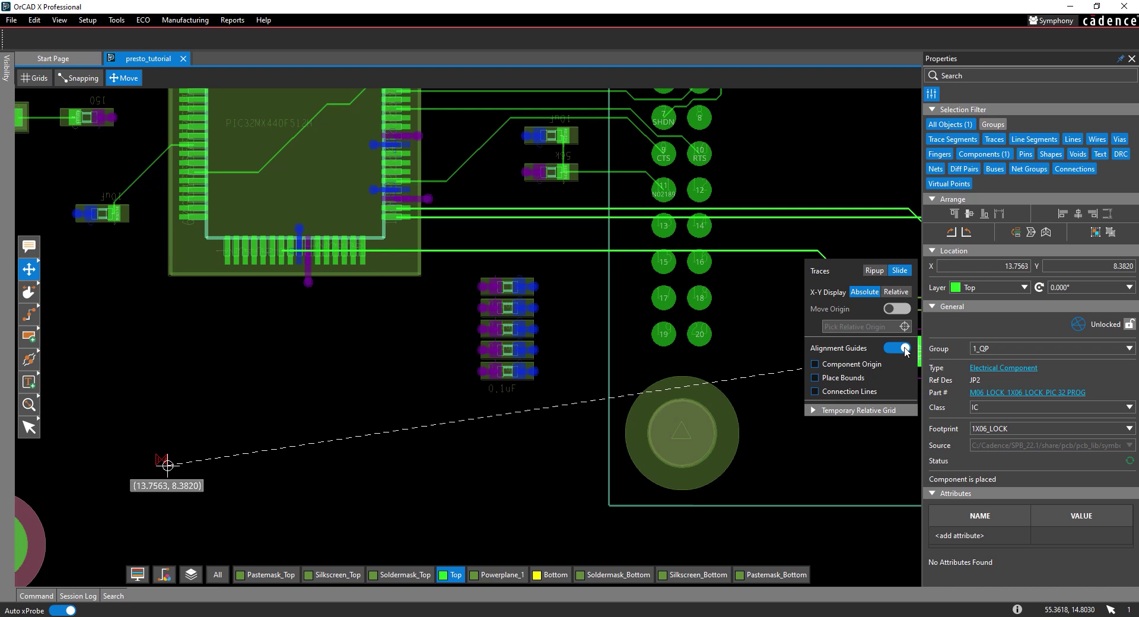
left_click(815, 378)
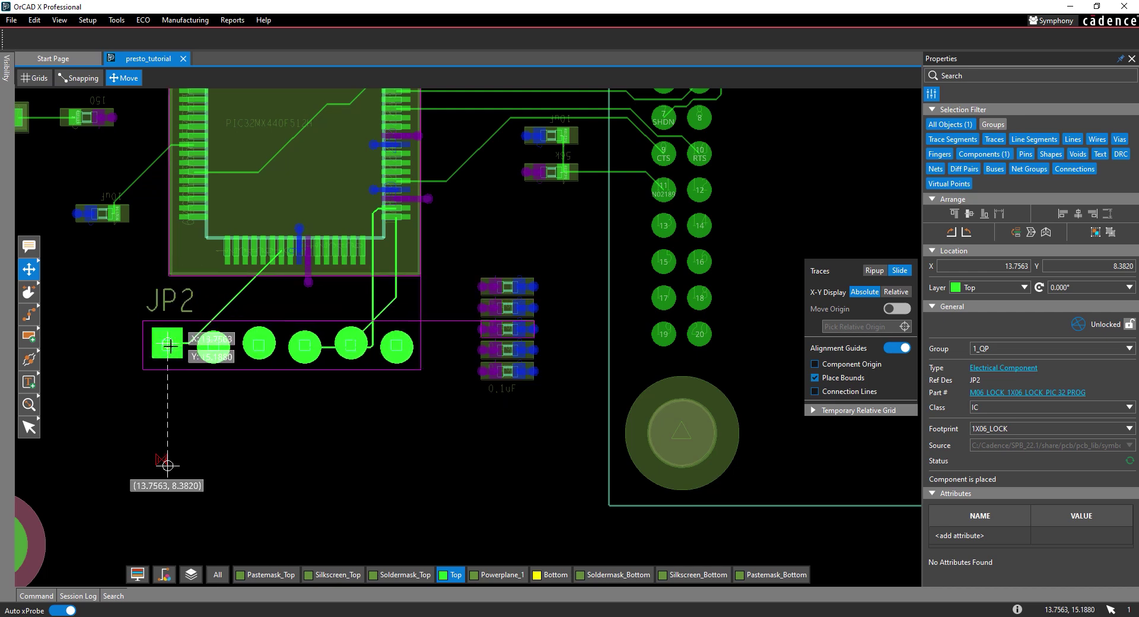
key("Escape")
key("F2")
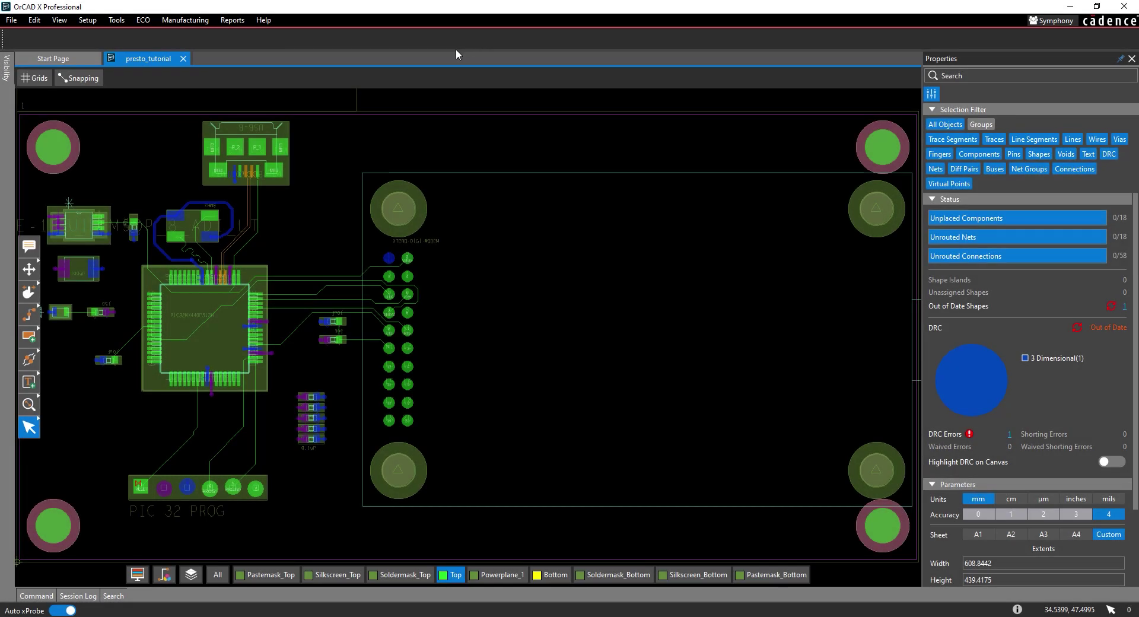
- Start the Move command from the left toolbar
left_click(28, 270)
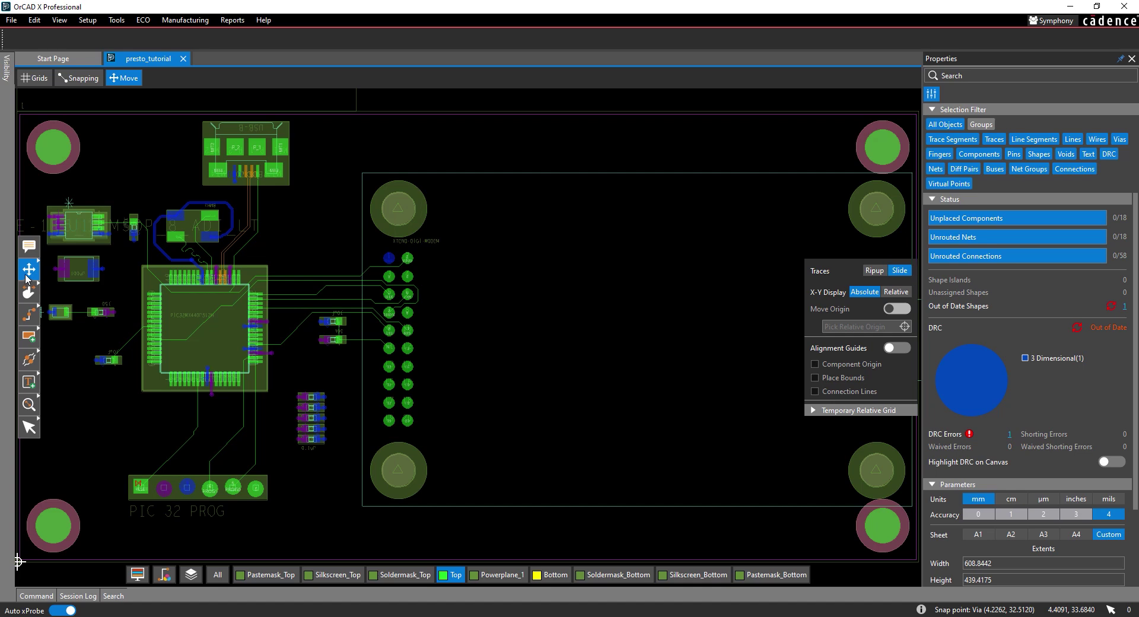
- Zoom in on the PIC 32 PROG header and pick up JP2 at 13.7563, 8.3820
scroll(113, 506, "up", 3)
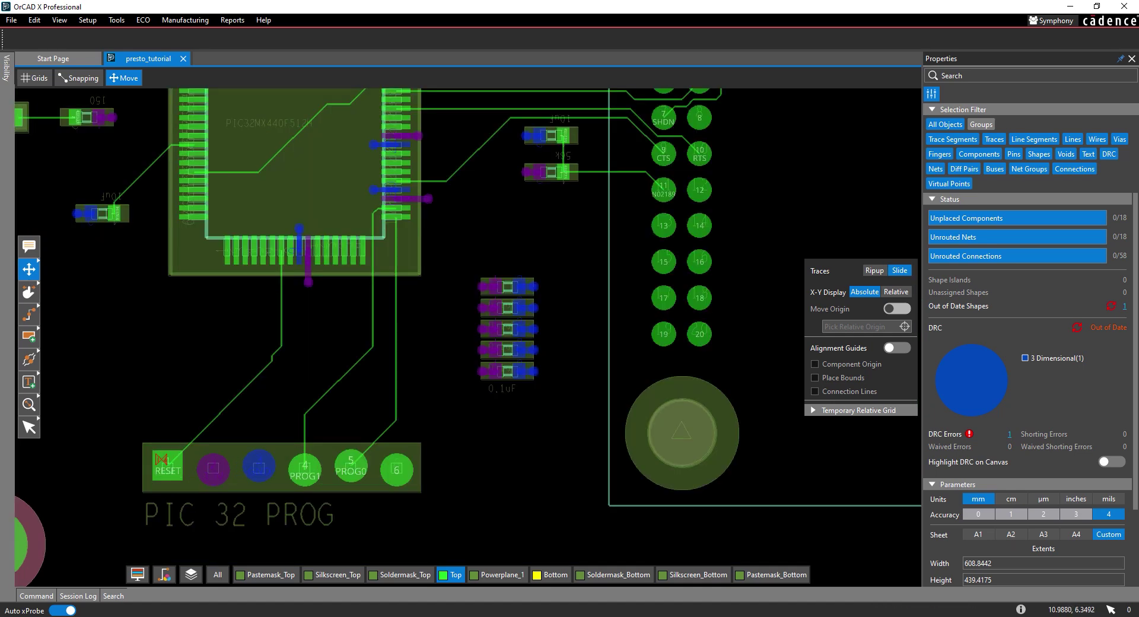
left_click(169, 472)
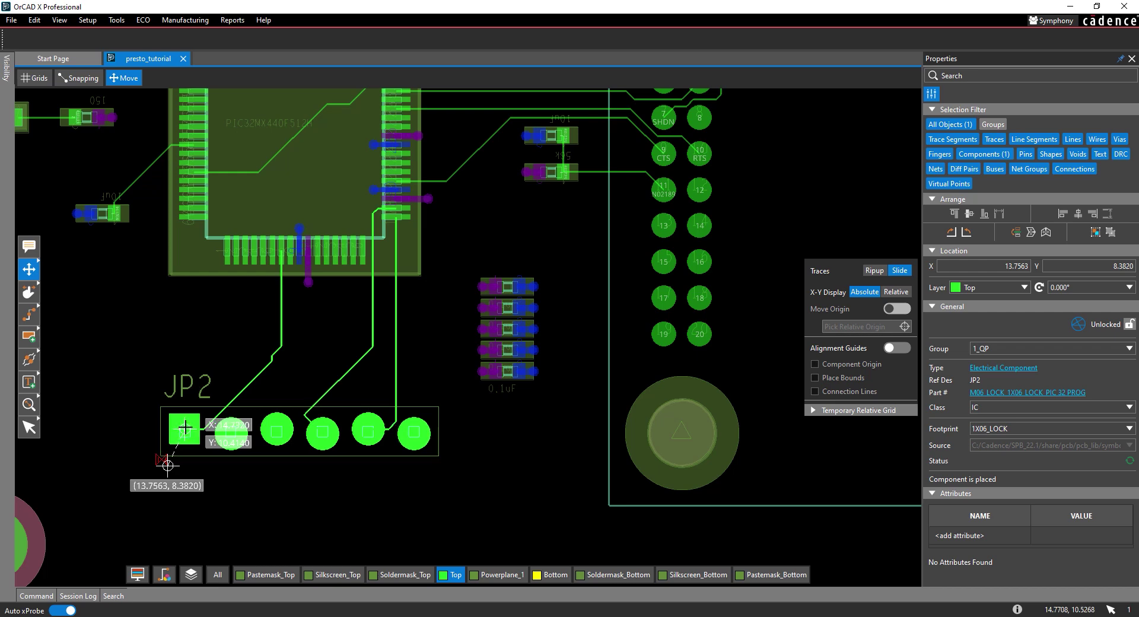
- With Alignment Guides and Place Bounds on, drop JP2 higher at 13.7563, 15.1880
left_click(906, 348)
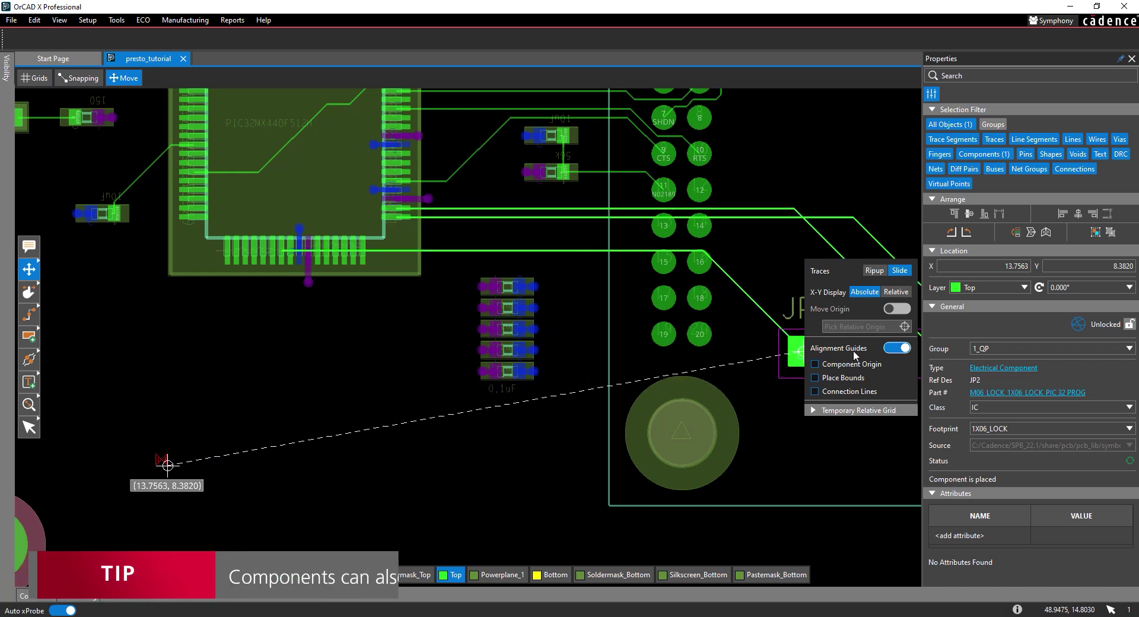
left_click(816, 378)
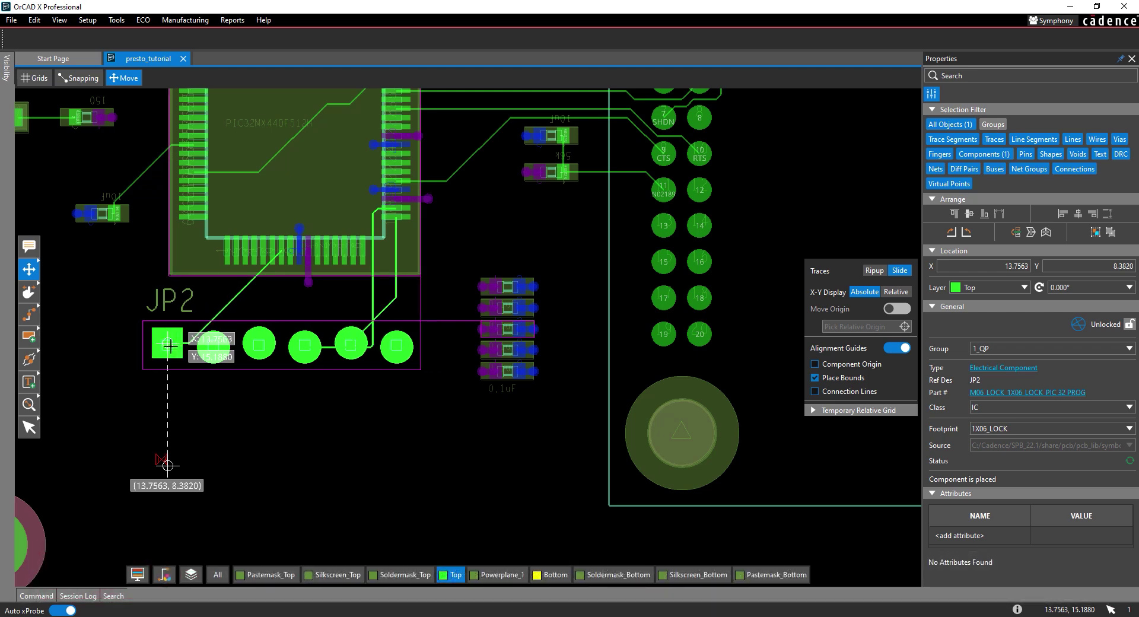
left_click(169, 344)
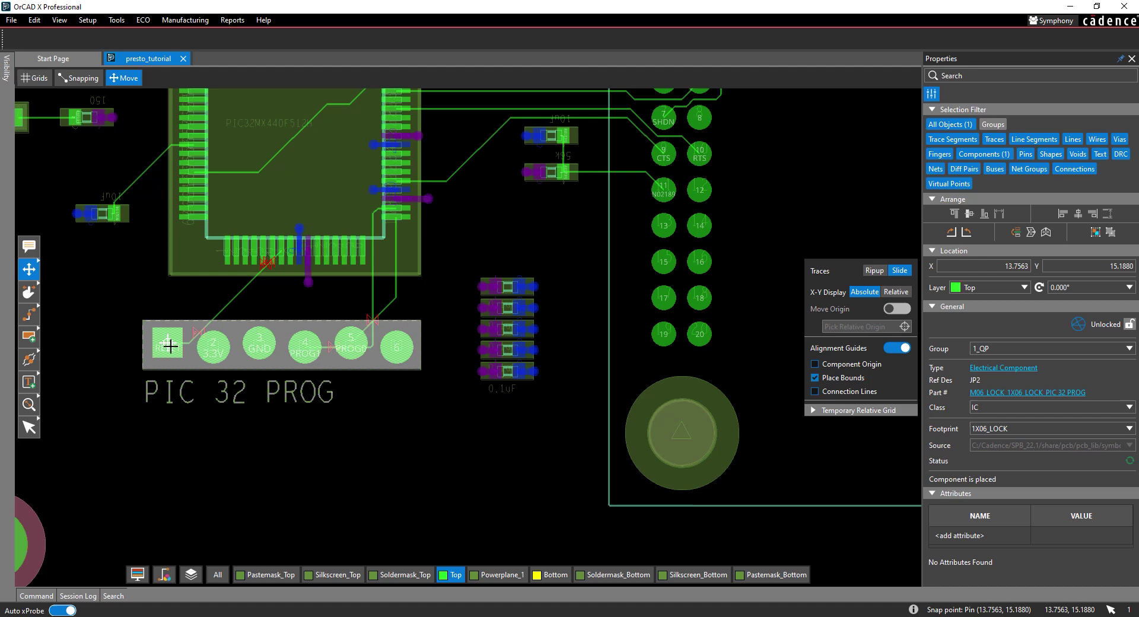
- Slide the diagonal RESET trace segment at JP2 to the right, clearing the DRC errors
left_click(32, 294)
left_click_drag(235, 296, 253, 296)
left_click(217, 300)
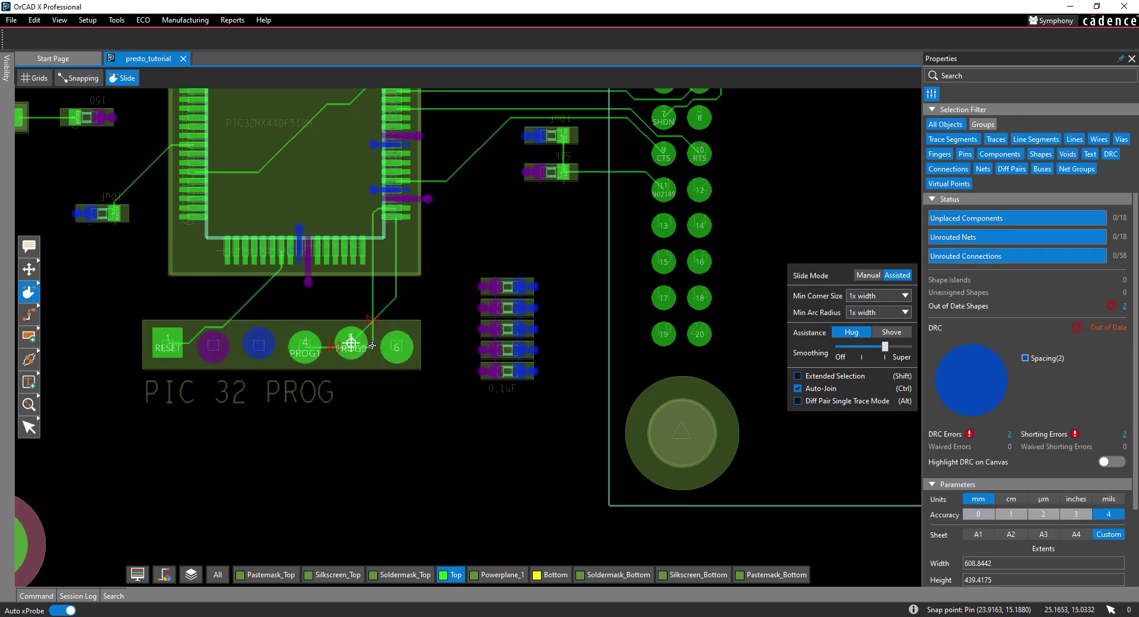
- Select a PROG1 trace segment, then cancel the slide, leaving it unchanged
scroll(373, 346, "up", 3)
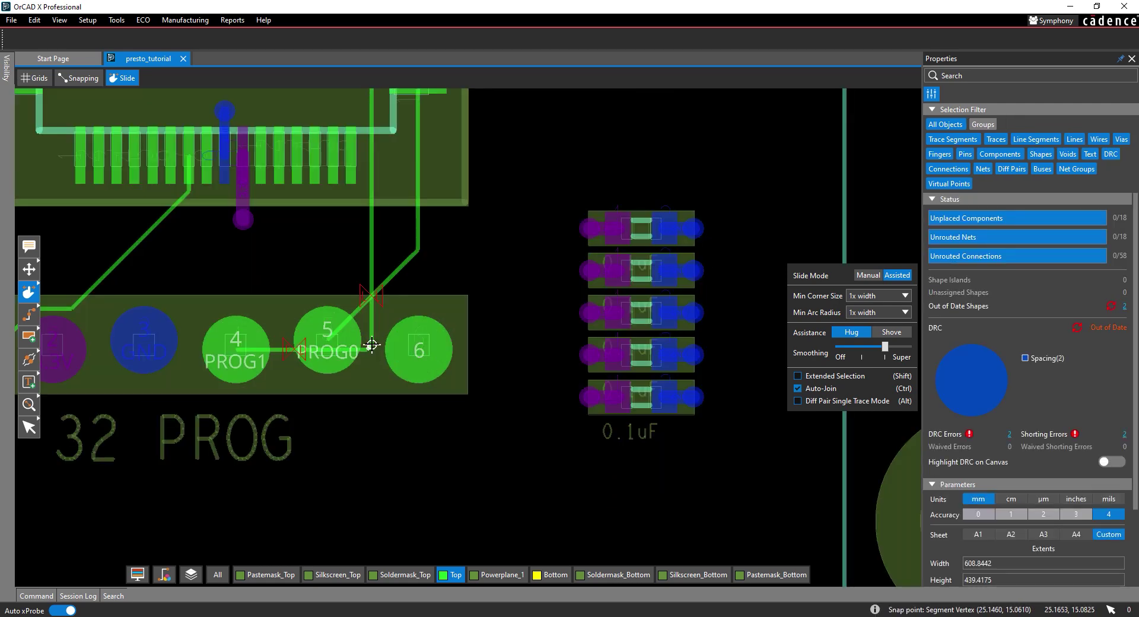
left_click(365, 333)
key("Escape")
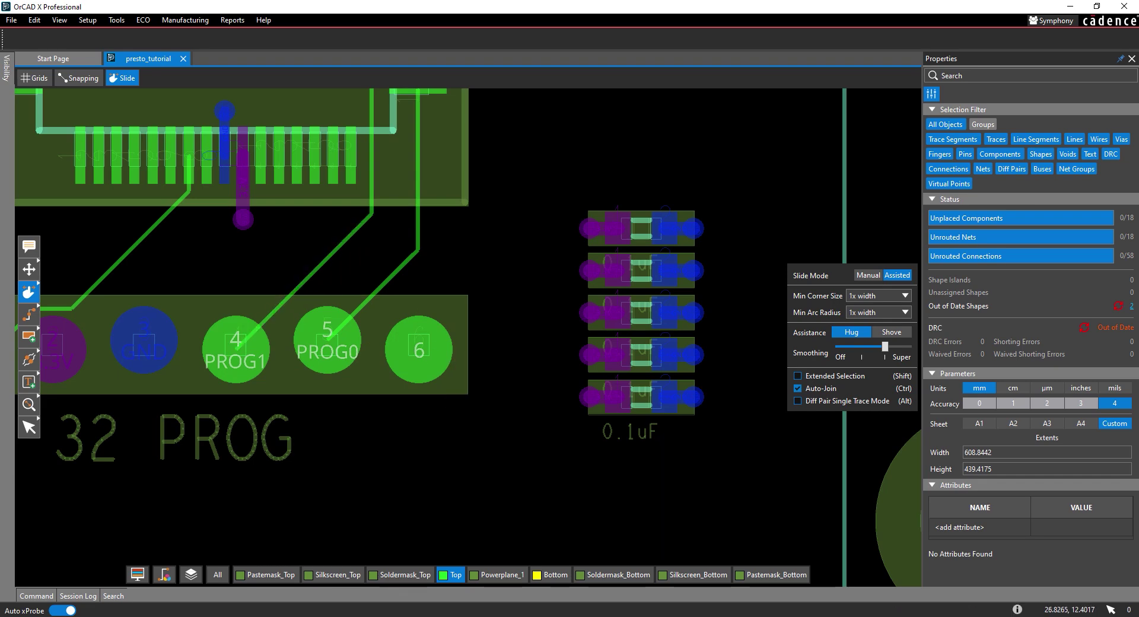
scroll(432, 438, "down", 3)
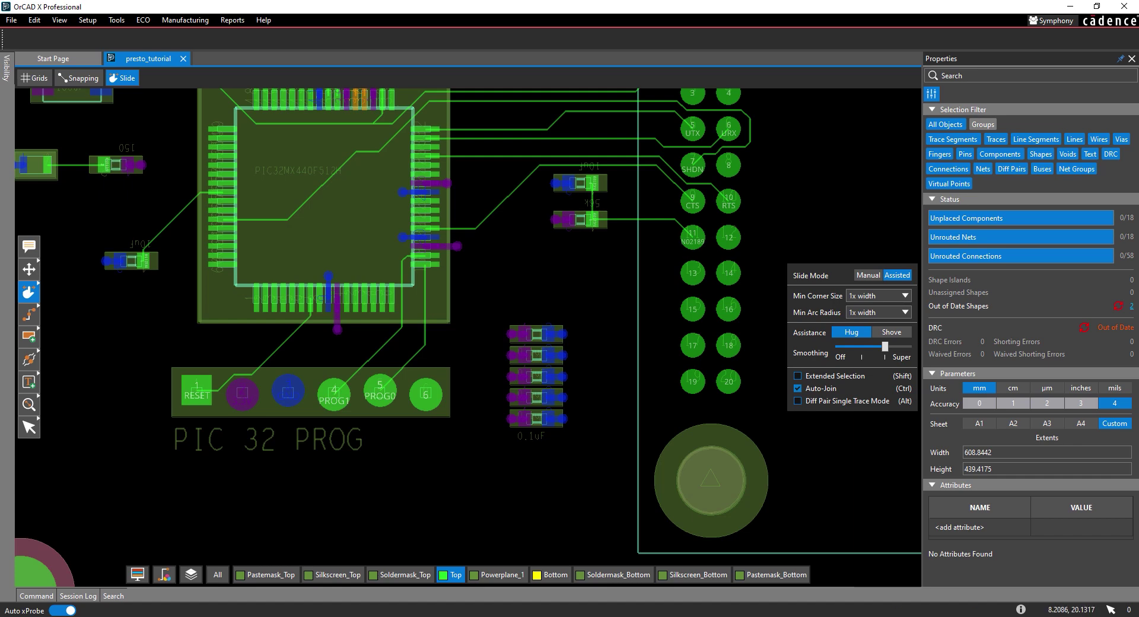
- With traces set to rip up, move USB connector X1 left to 20.0660, 46.5726
left_click(36, 274)
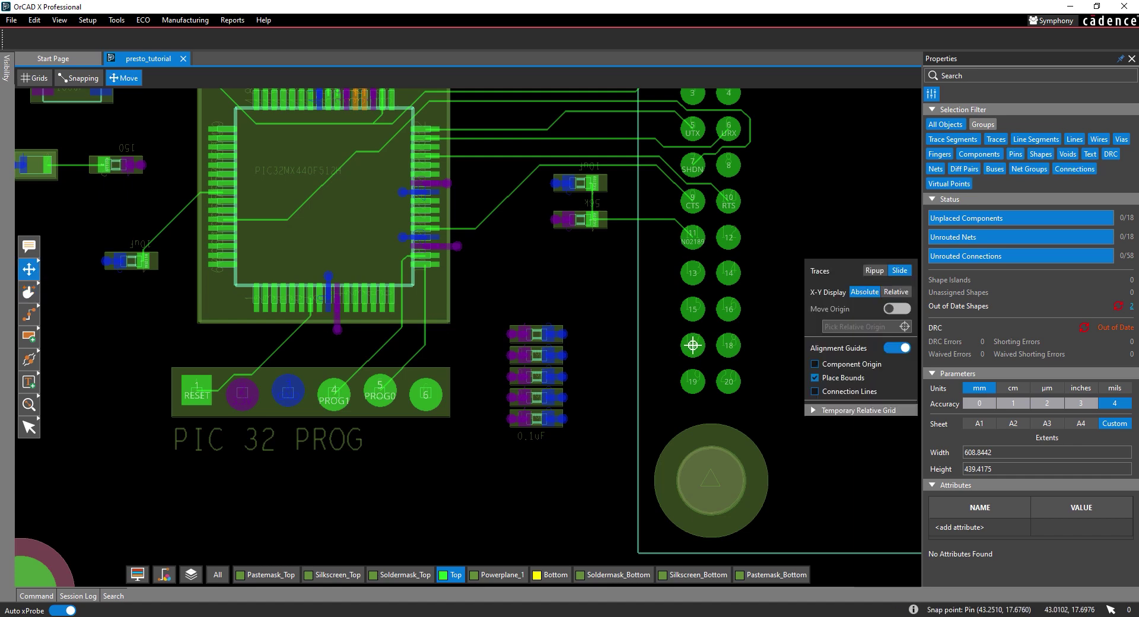
left_click(875, 271)
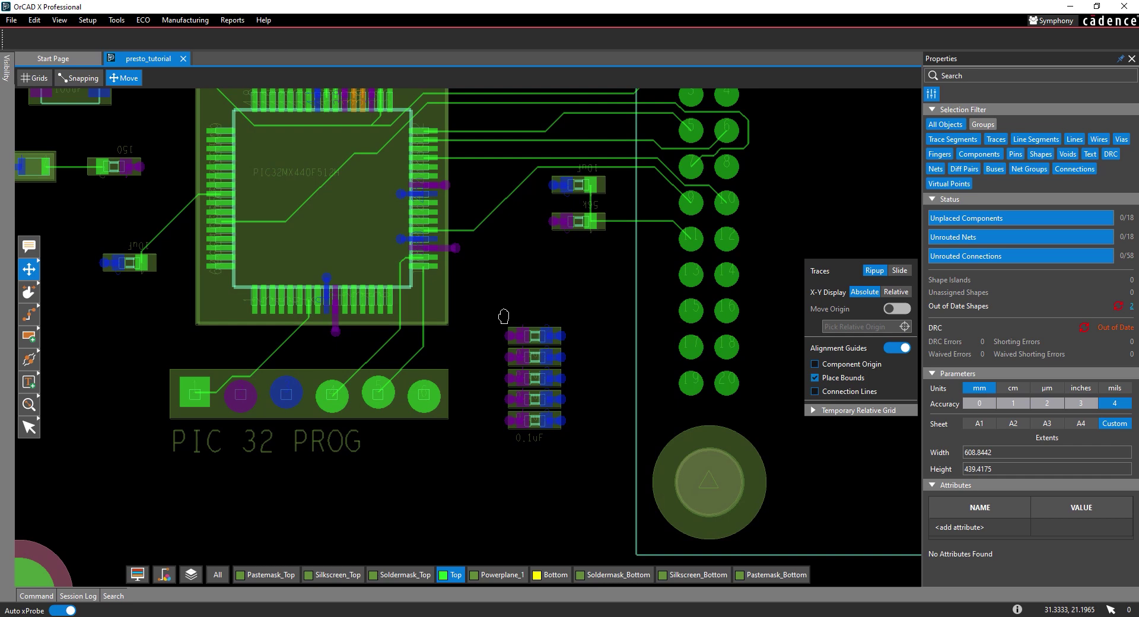
middle_click_drag(516, 148, 516, 379)
middle_click_drag(510, 219, 516, 381)
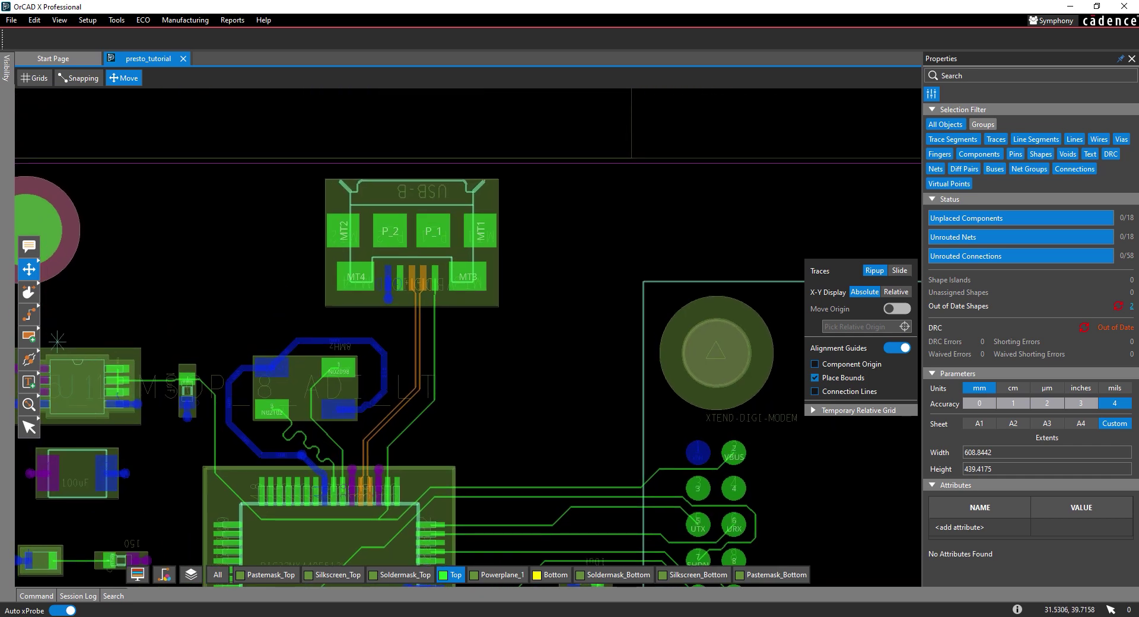
scroll(411, 242, "up", 2)
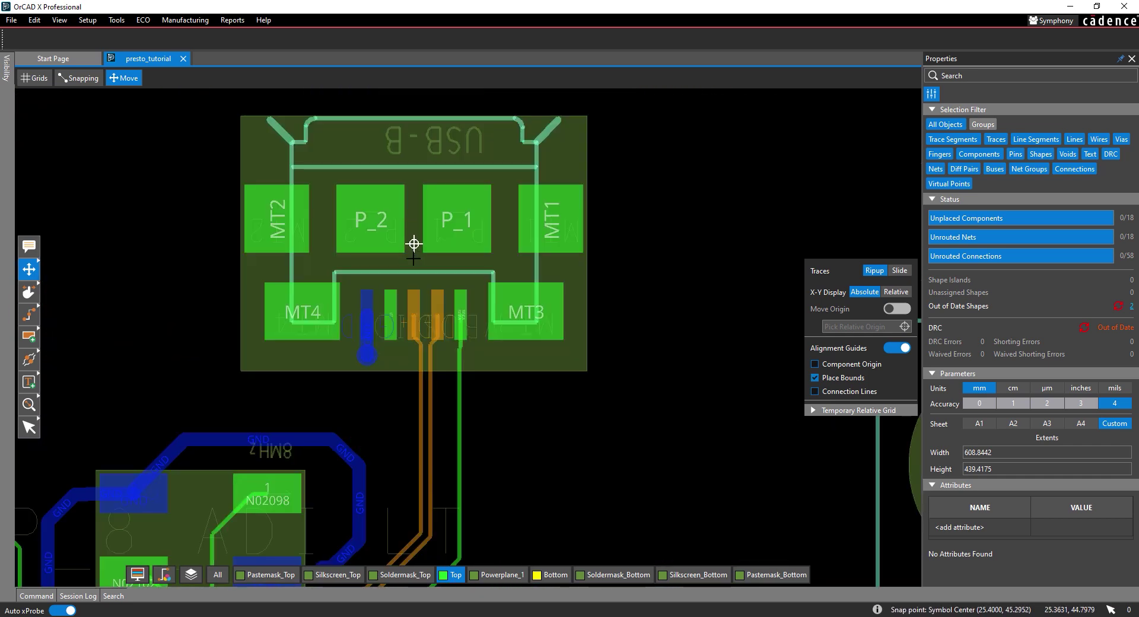
left_click(410, 241)
scroll(409, 241, "down", 2)
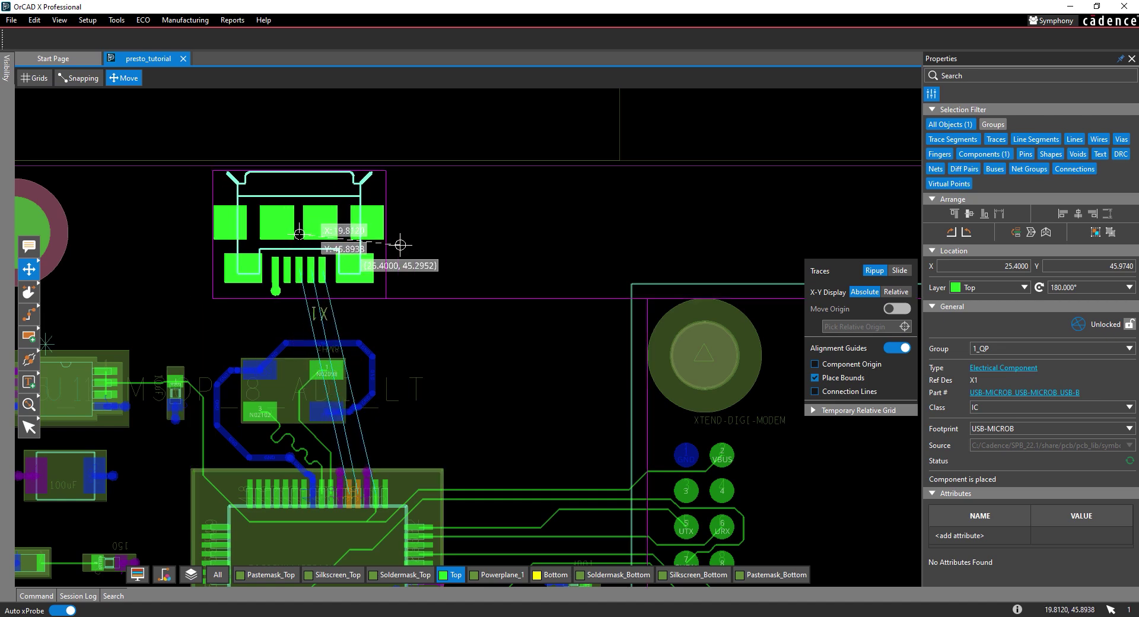
left_click(304, 242)
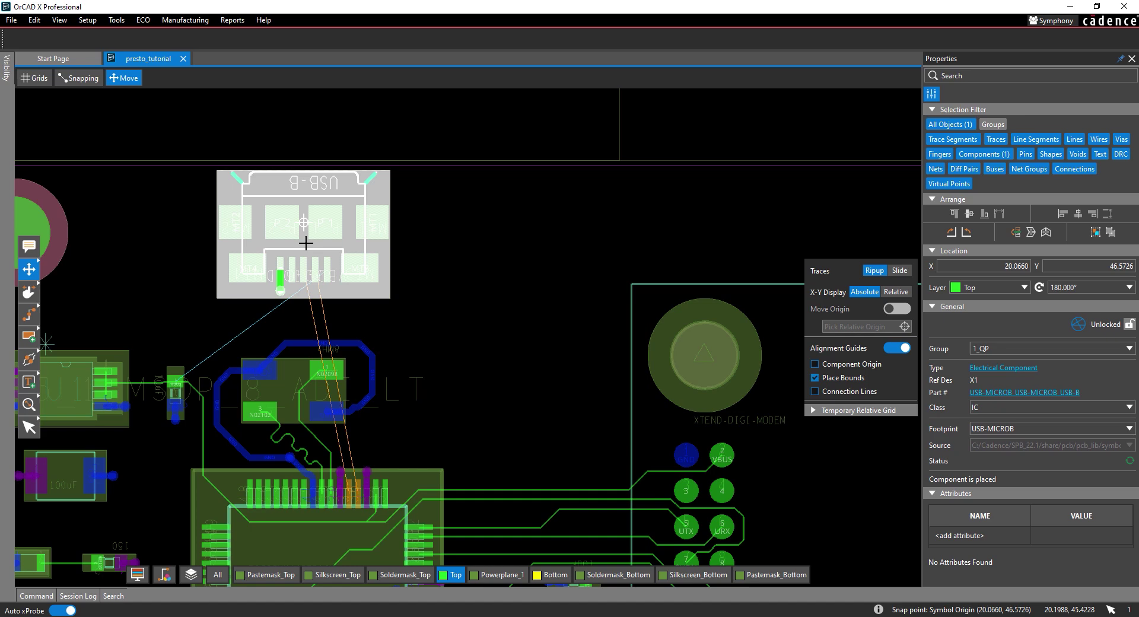
- Reposition X1 with typed coordinates X 20, Y 46, landing at 20.0000, 46.6788
scroll(306, 243, "up", 3)
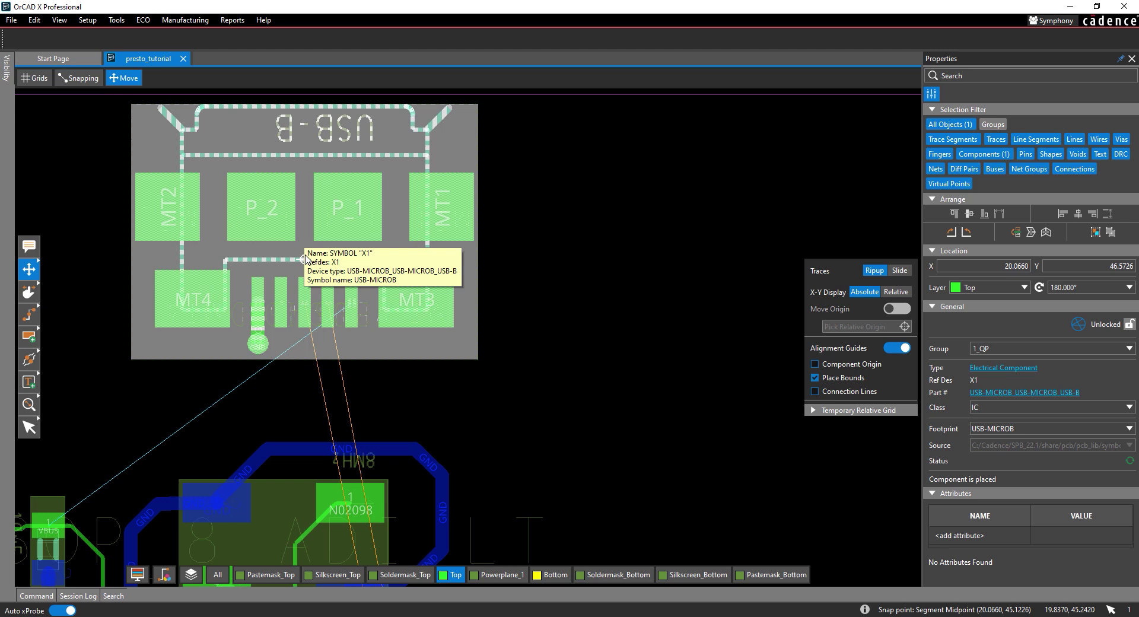
left_click(304, 242)
scroll(305, 242, "down", 3)
key("Tab")
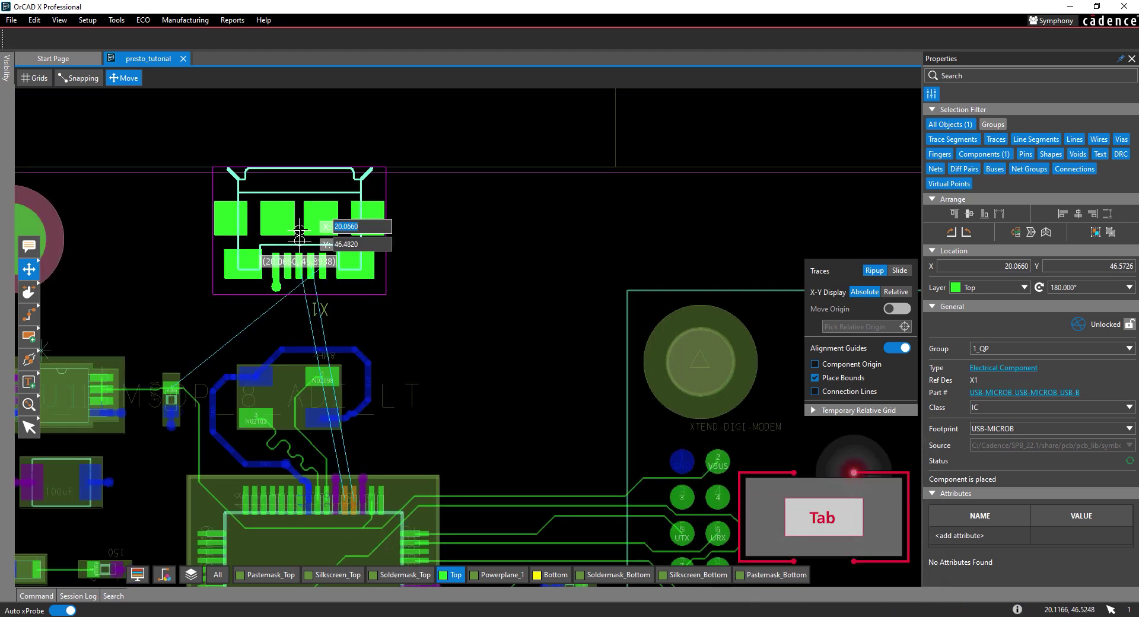
type("20")
key("Tab")
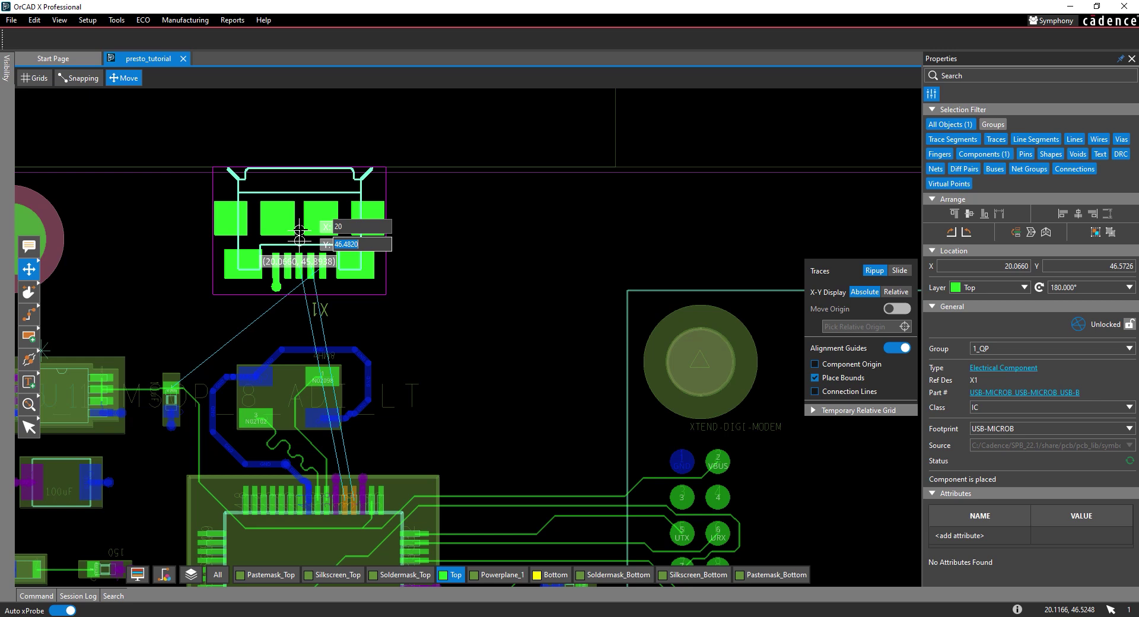
type("46")
key("Return")
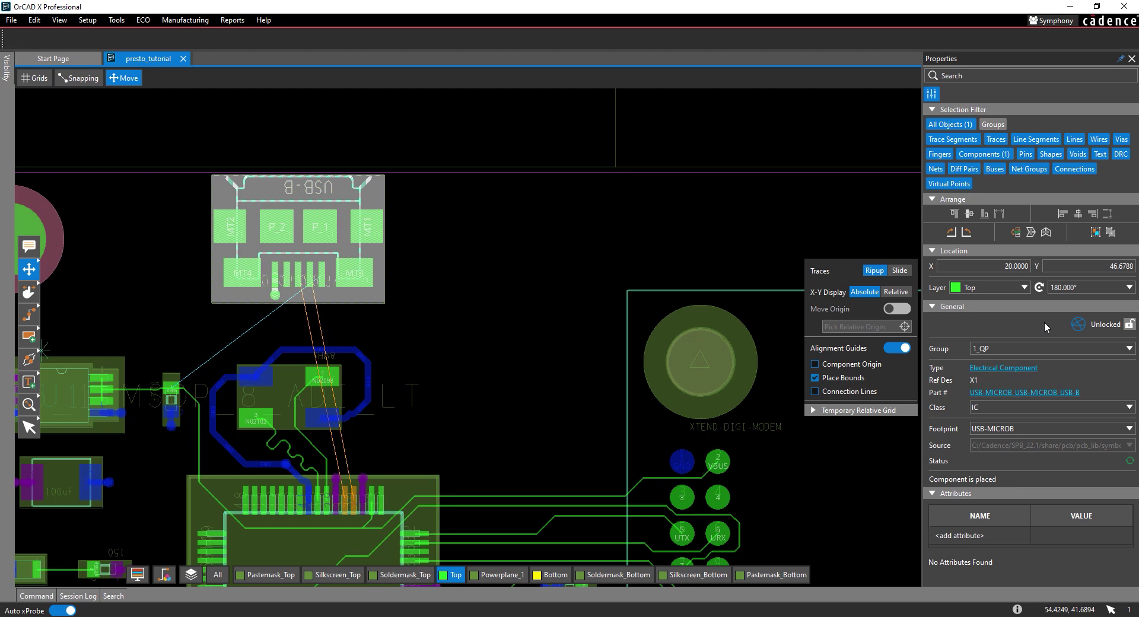
- Lock connector X1, then set move Traces to Slide and X-Y Display to Relative
left_click(1129, 325)
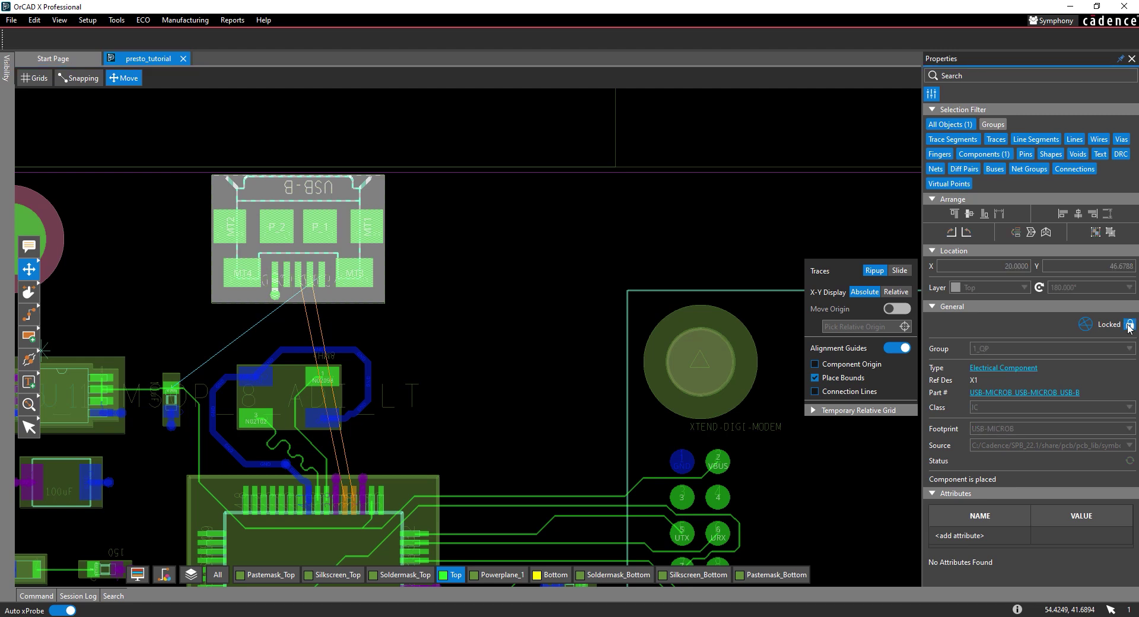
key("Escape")
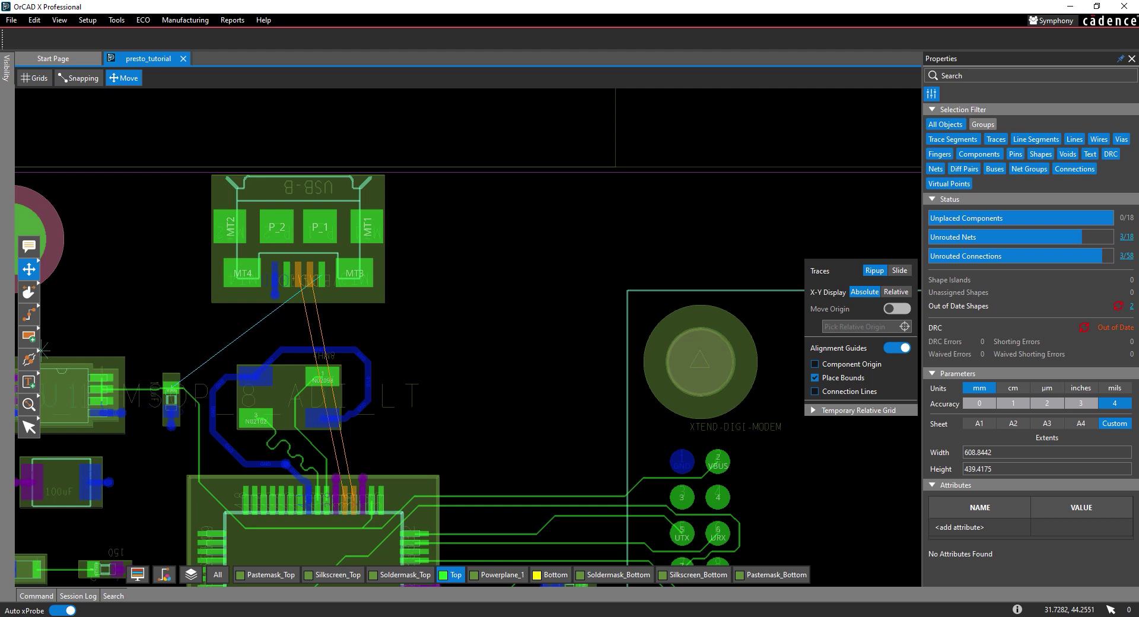
left_click(900, 271)
left_click(895, 292)
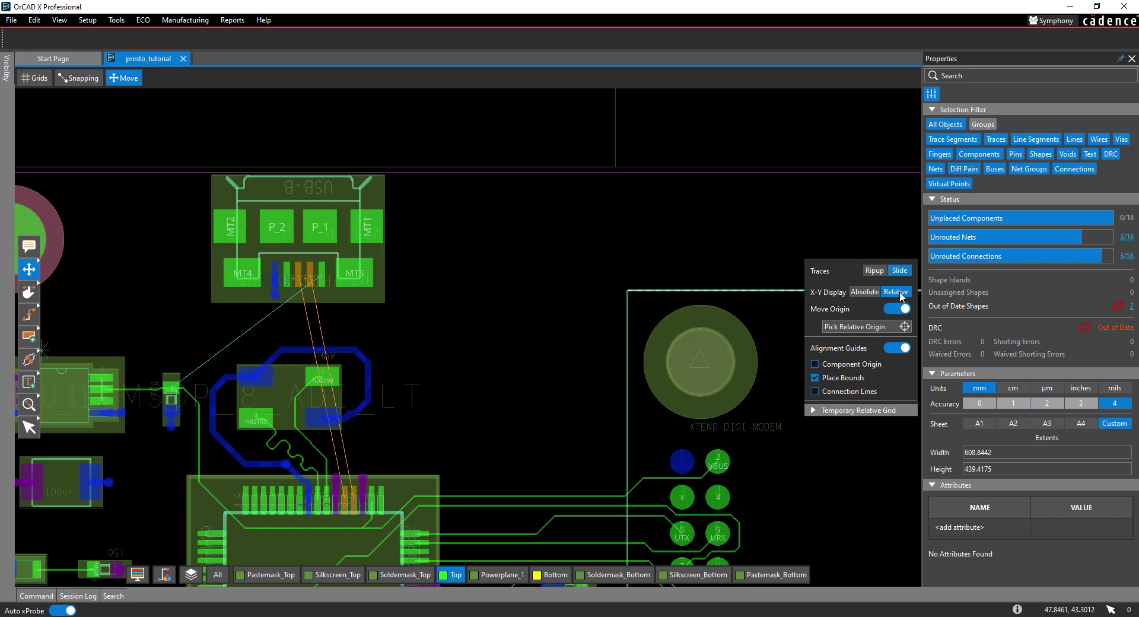
- Set the 10uF capacitor pin beside the microcontroller as the relative origin
left_click(860, 327)
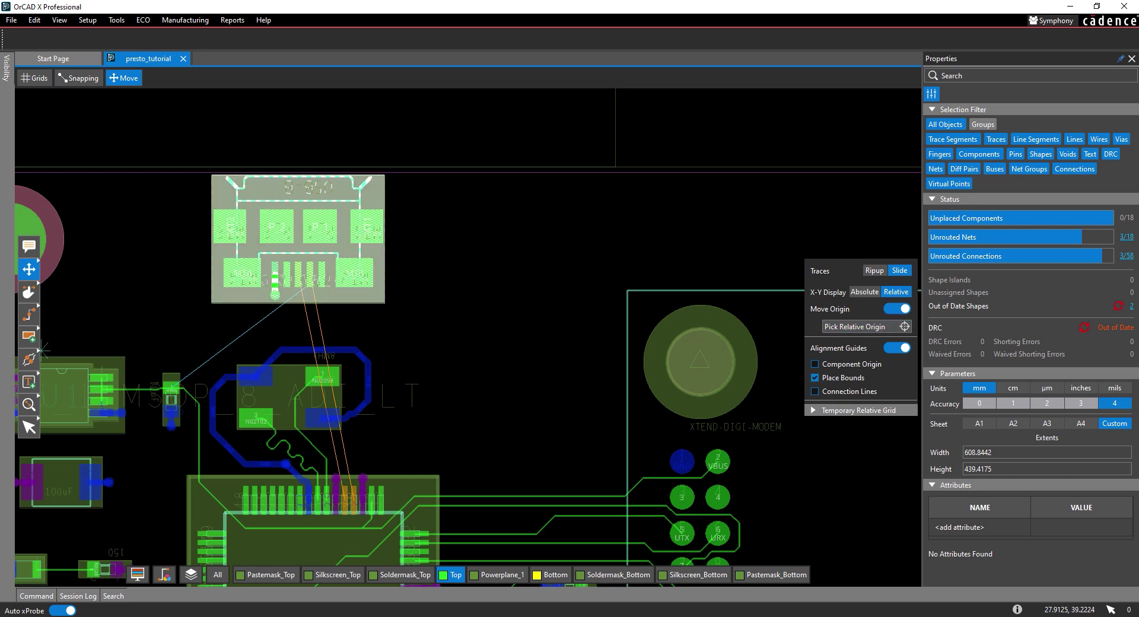
middle_click_drag(237, 534, 435, 289)
scroll(351, 441, "up", 2)
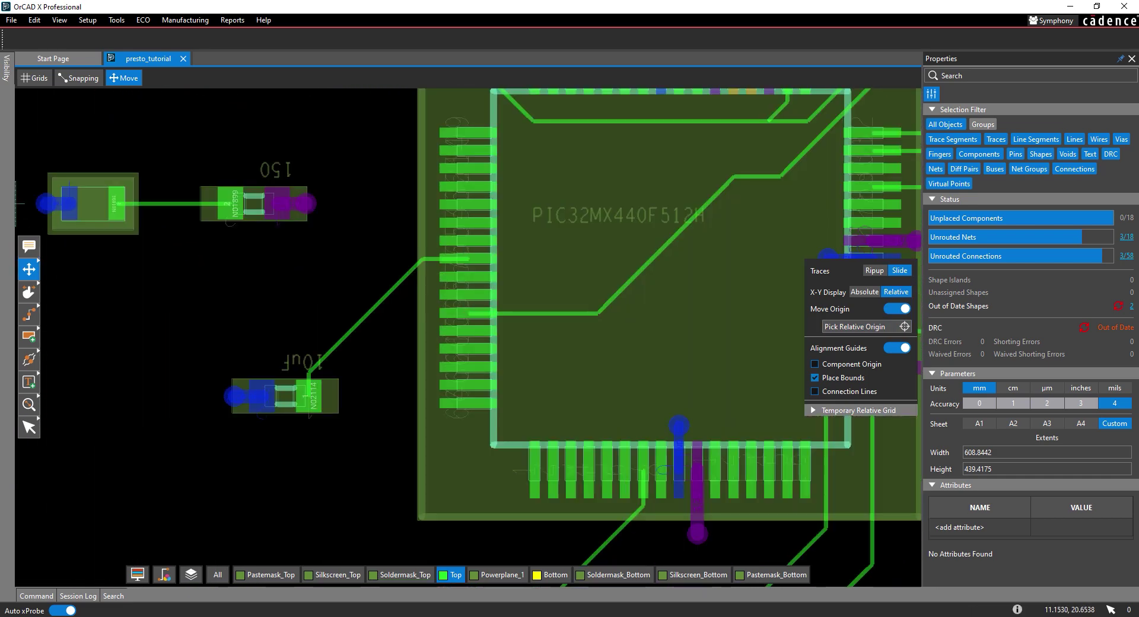
left_click(330, 420)
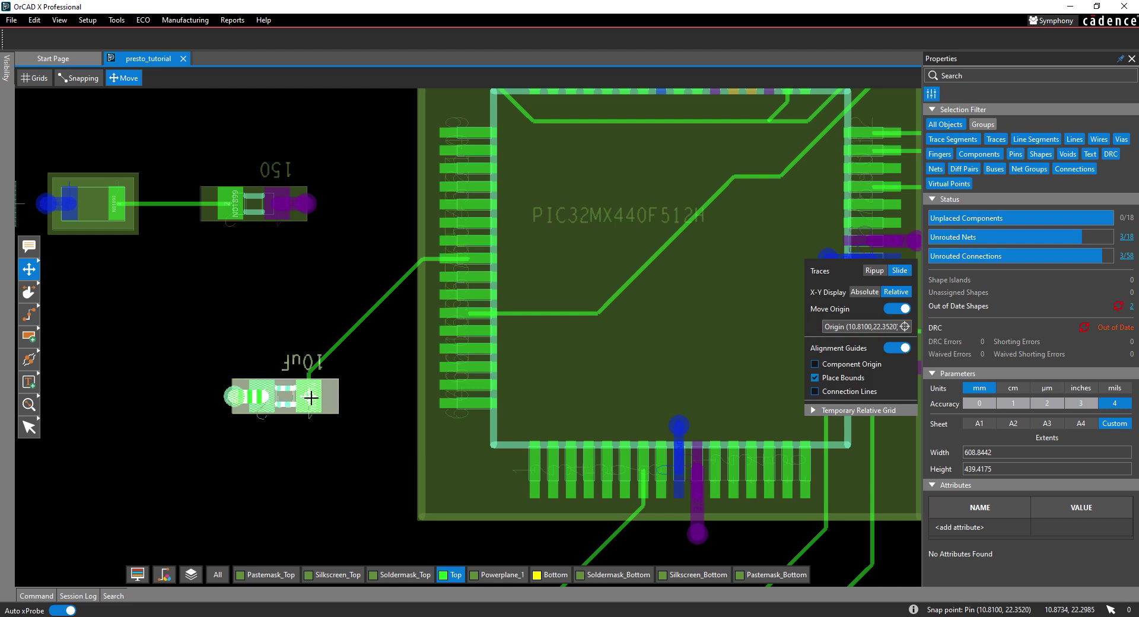
- Move C9 by DX 0, DY 3 to 10.1600, 25.3520, its trace sliding along
left_click(300, 400)
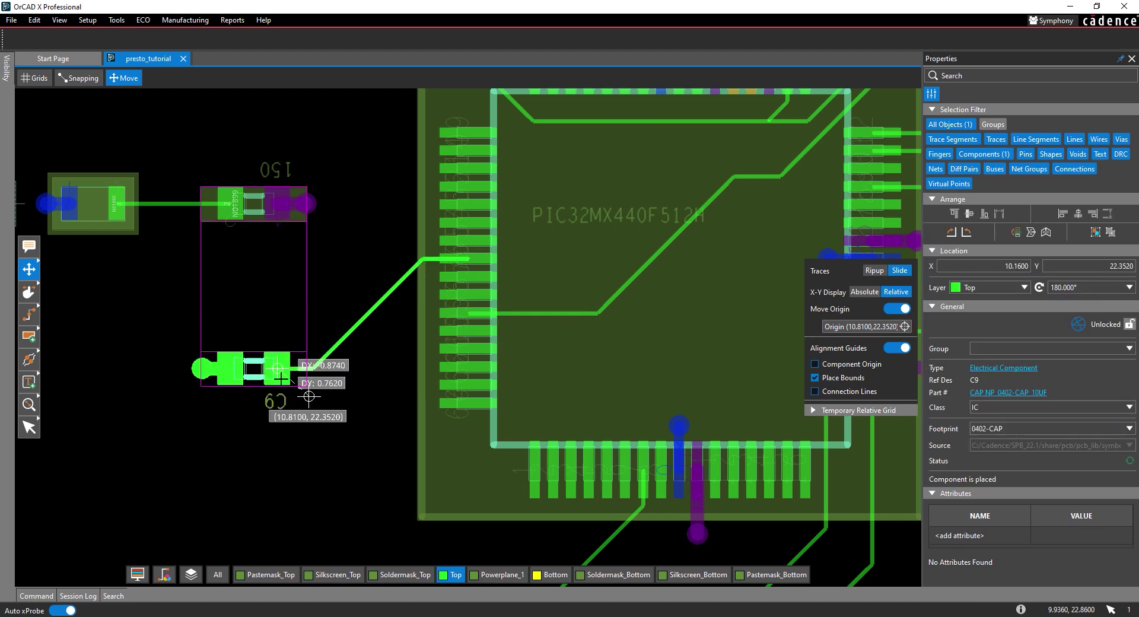
key("Tab")
type("0")
key("Tab")
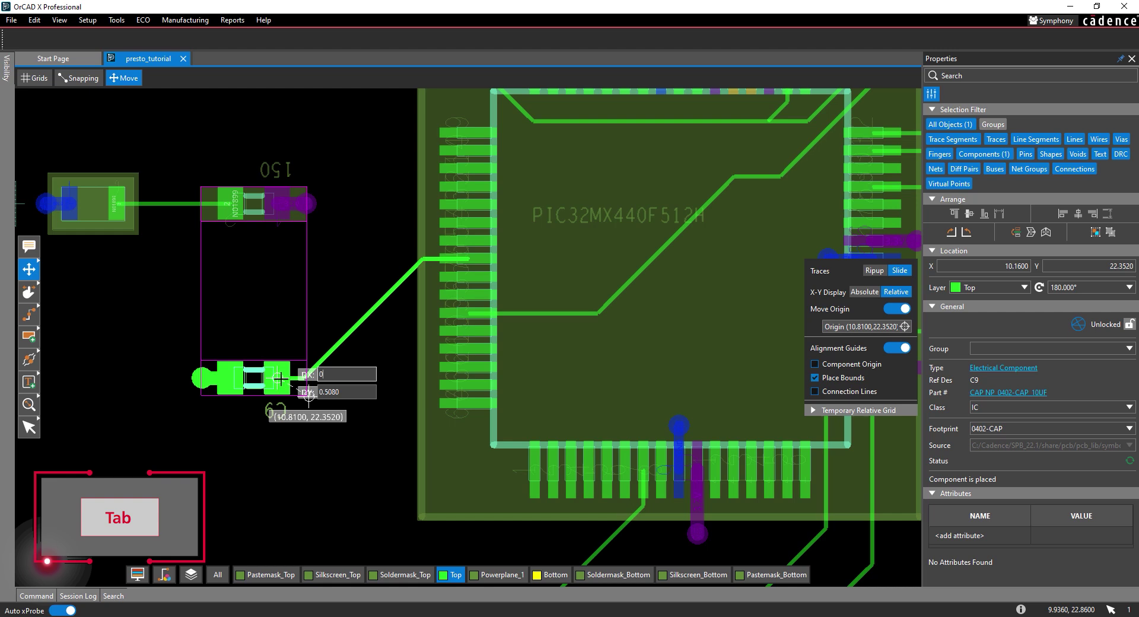
type("3")
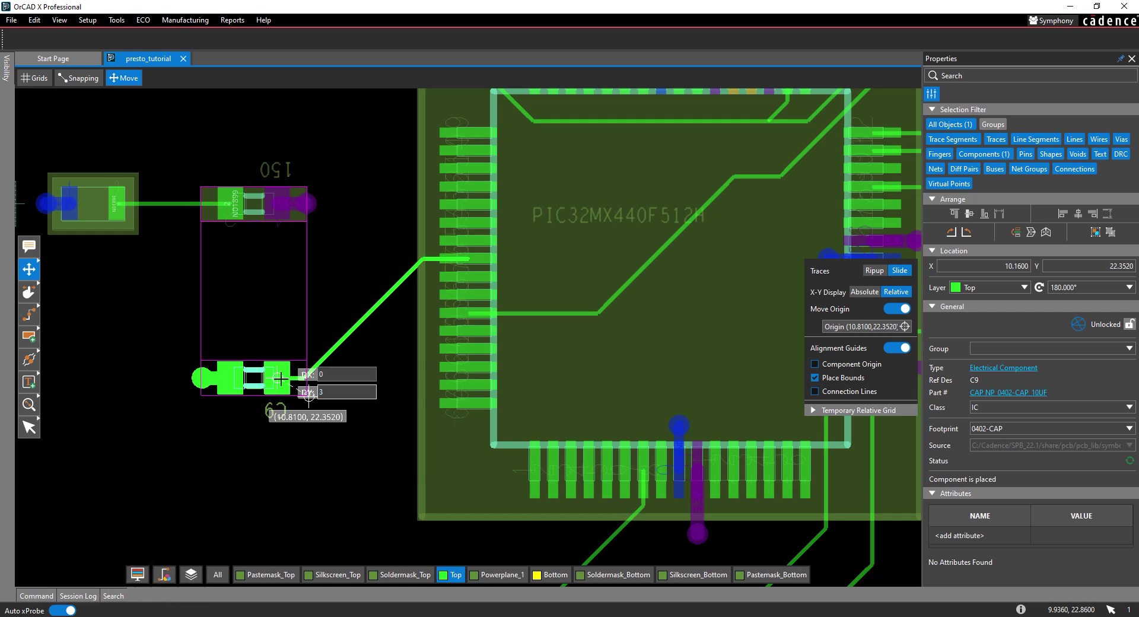
key("Return")
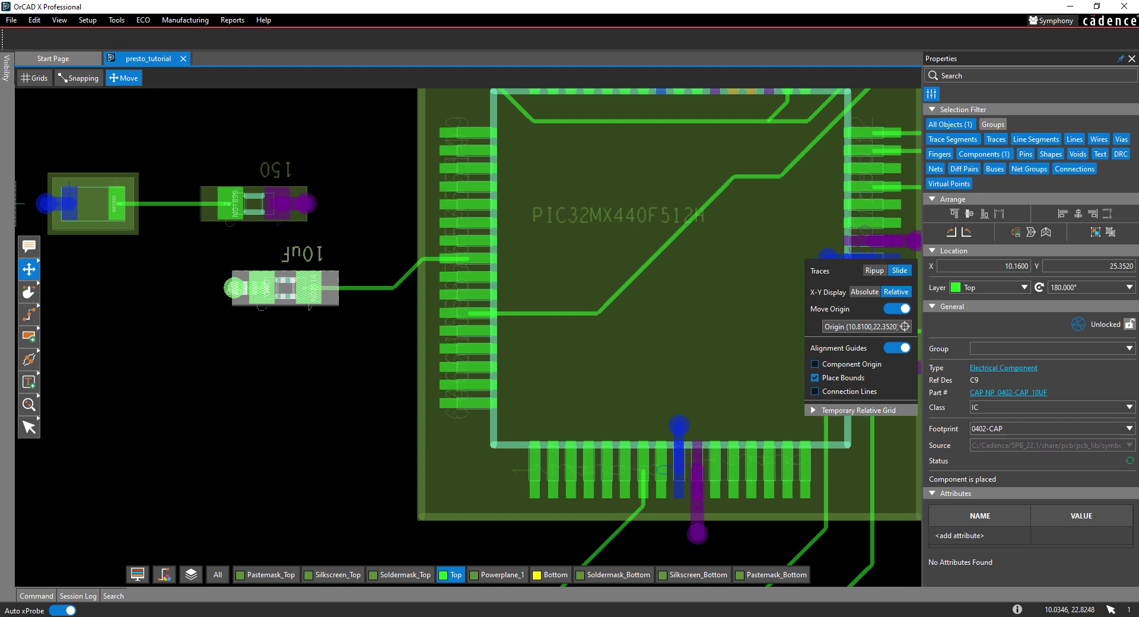
- Exit the Move command by switching to the Select tool
left_click(36, 435)
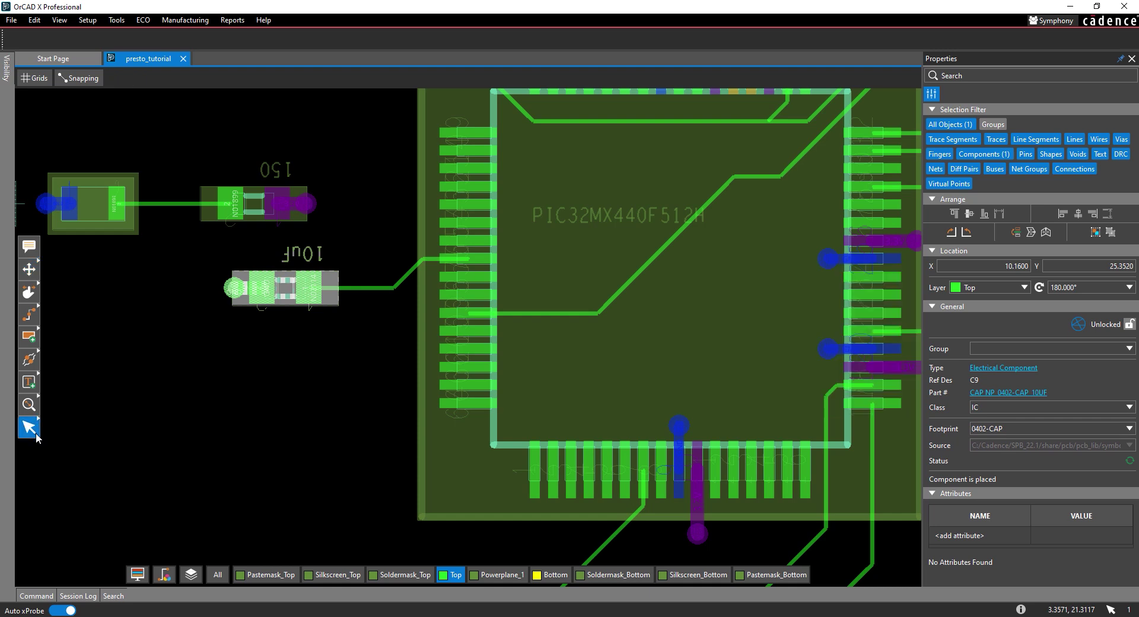